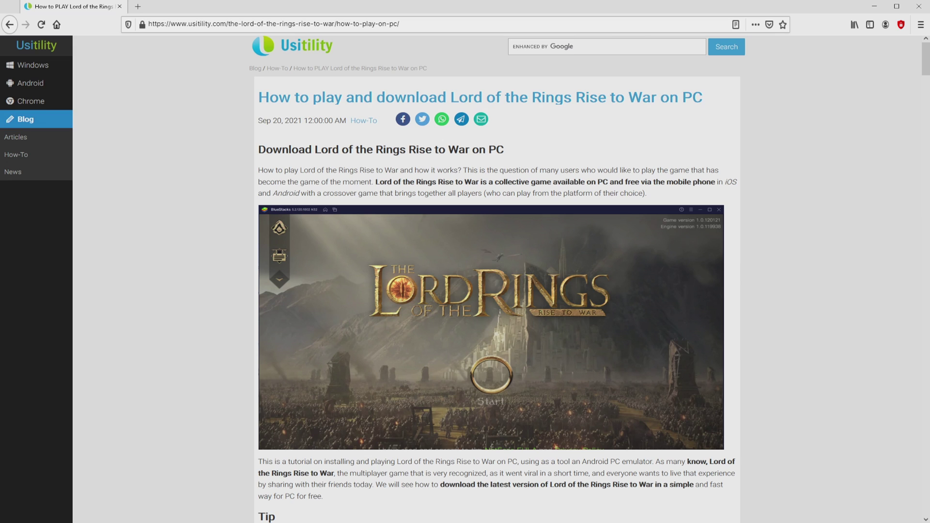
# From the Usitility article, open the Lord of the Rings – Rise to War BlueStacks page and download the BlueStacks installer.
pyautogui.scroll(-4, 497, 279)
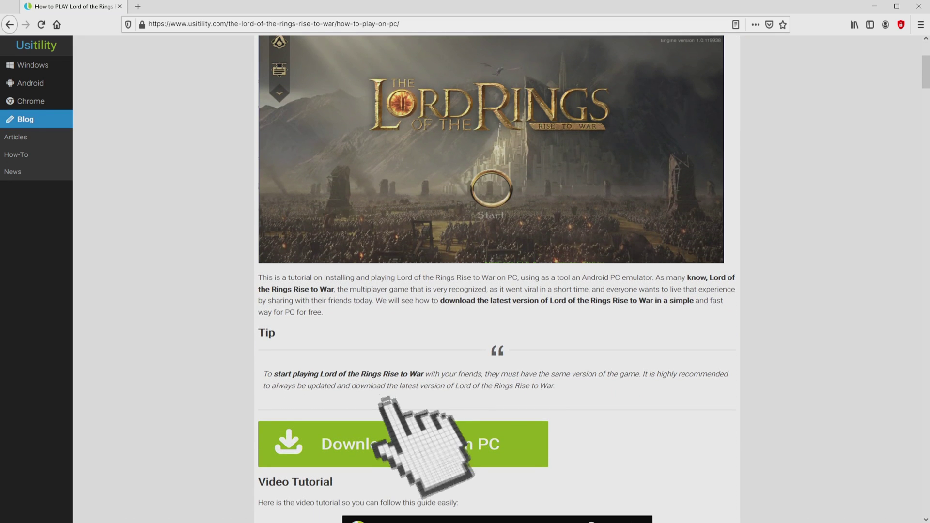
pyautogui.click(402, 444)
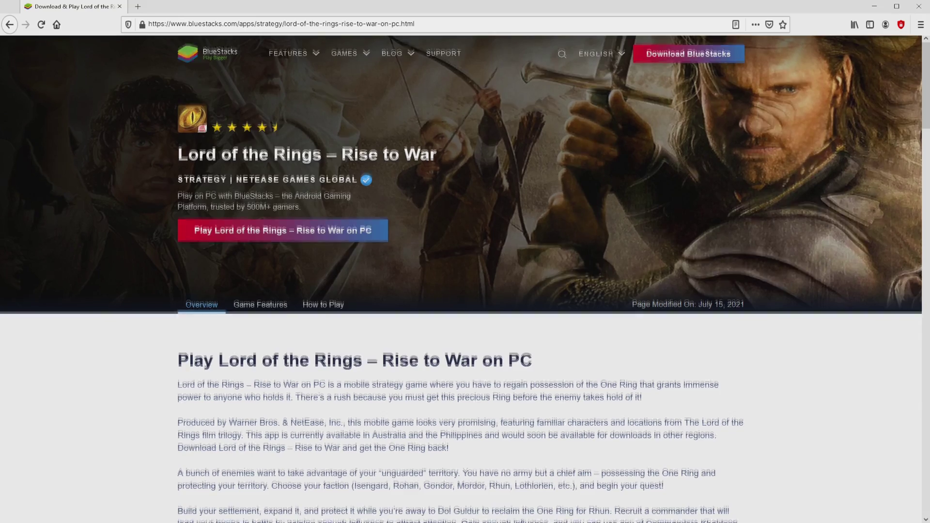
pyautogui.scroll(-15, 465, 279)
pyautogui.scroll(-5, 465, 291)
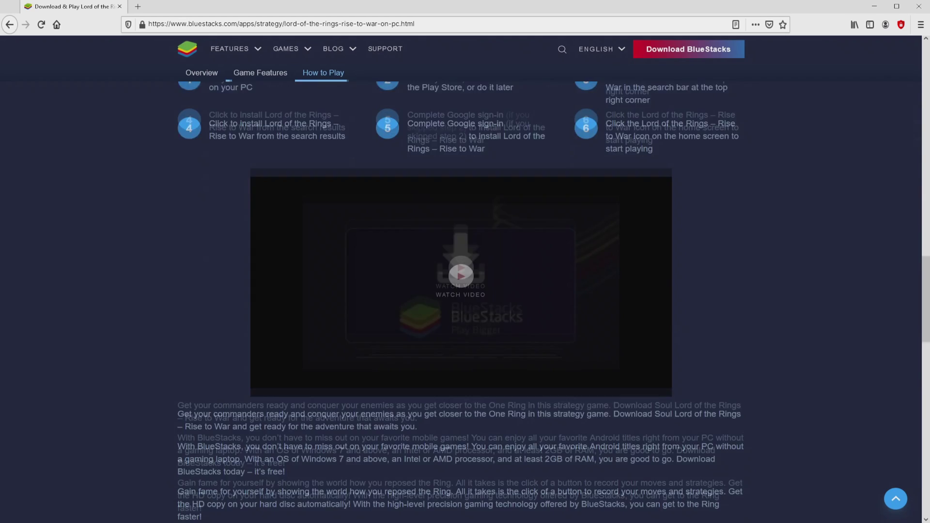
pyautogui.scroll(10, 465, 290)
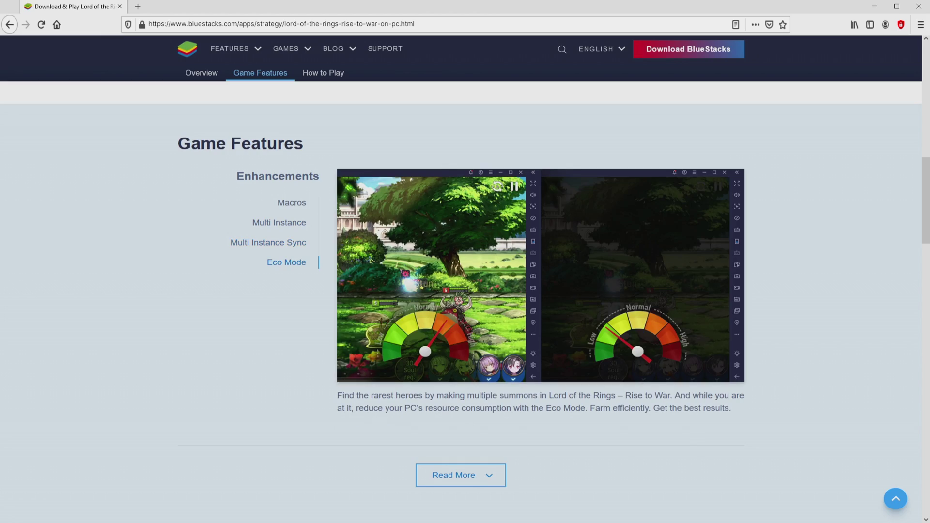
pyautogui.press('Home')
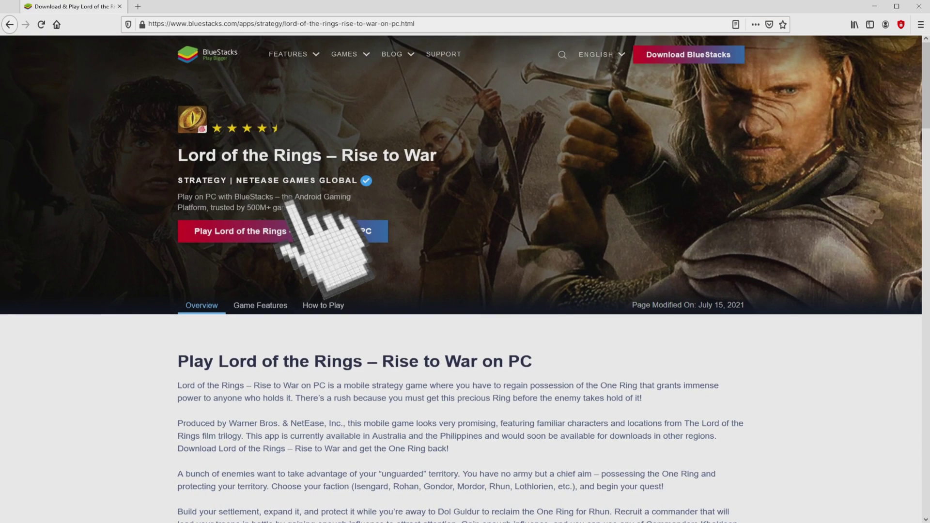
pyautogui.click(289, 228)
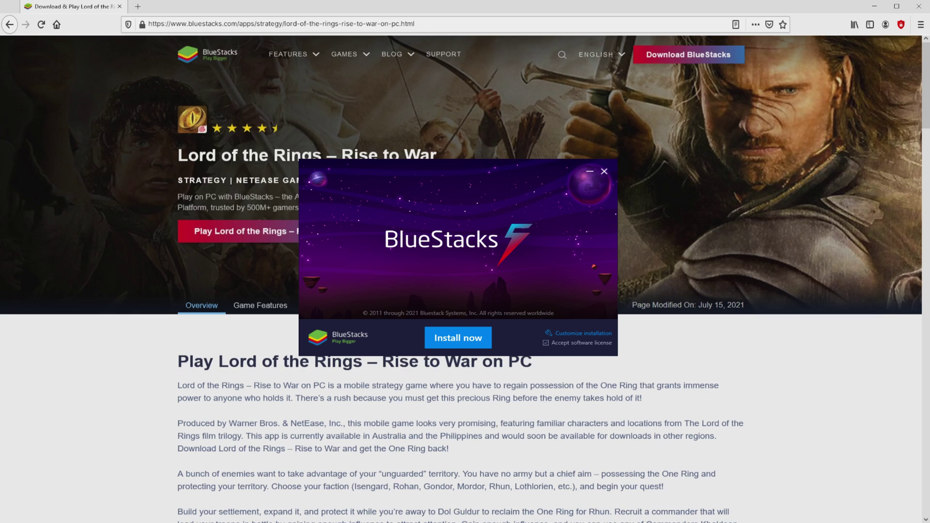
# Check the data path in the BlueStacks installer's custom options and start the installation with the default folder.
pyautogui.press('super+d')
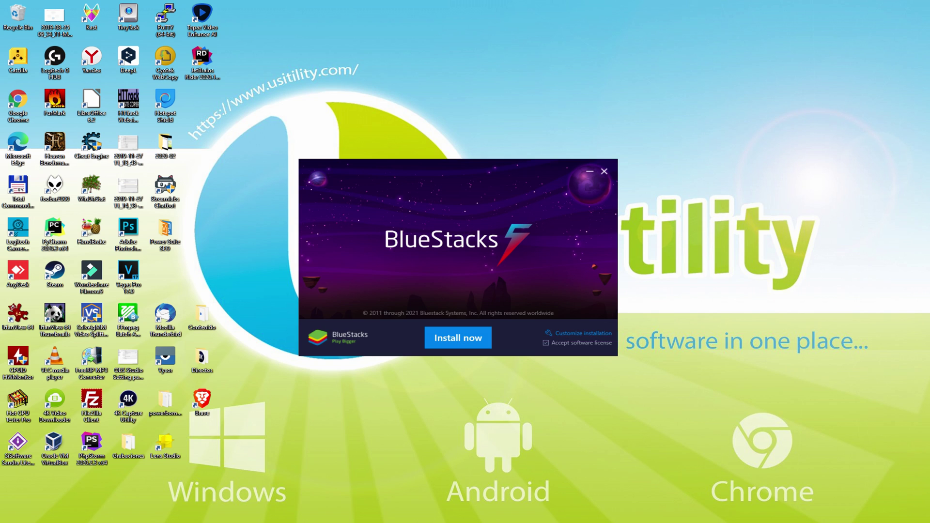
pyautogui.click(565, 333)
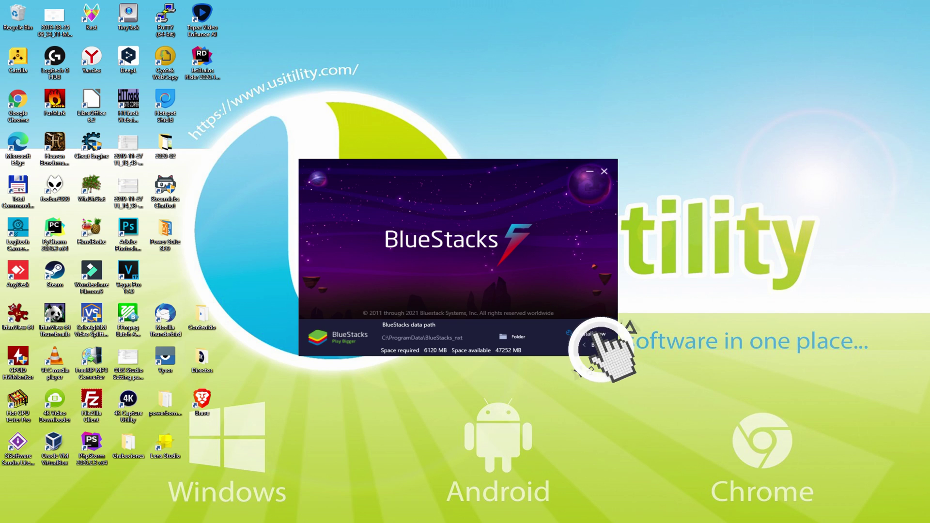
pyautogui.click(585, 345)
pyautogui.click(458, 338)
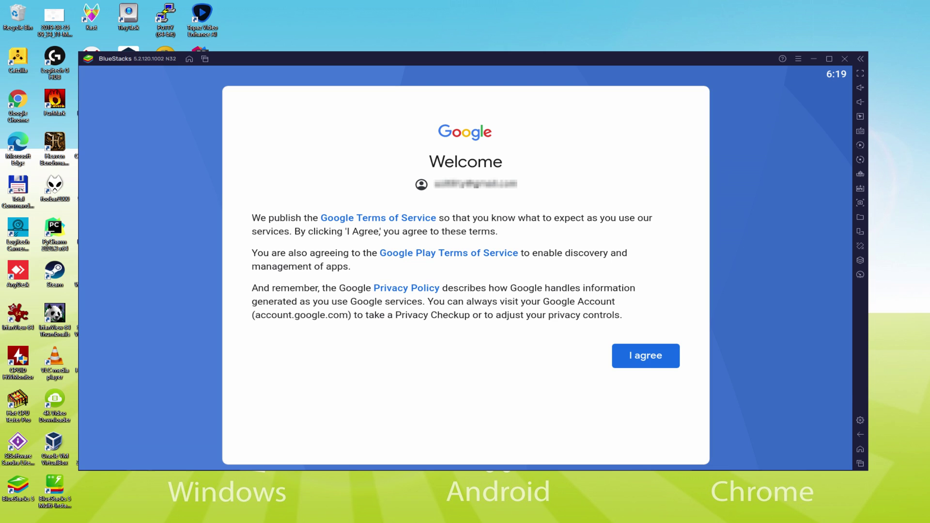
# Agree to the Google terms, disable backup to Google Drive, and accept the Google services settings.
pyautogui.click(645, 358)
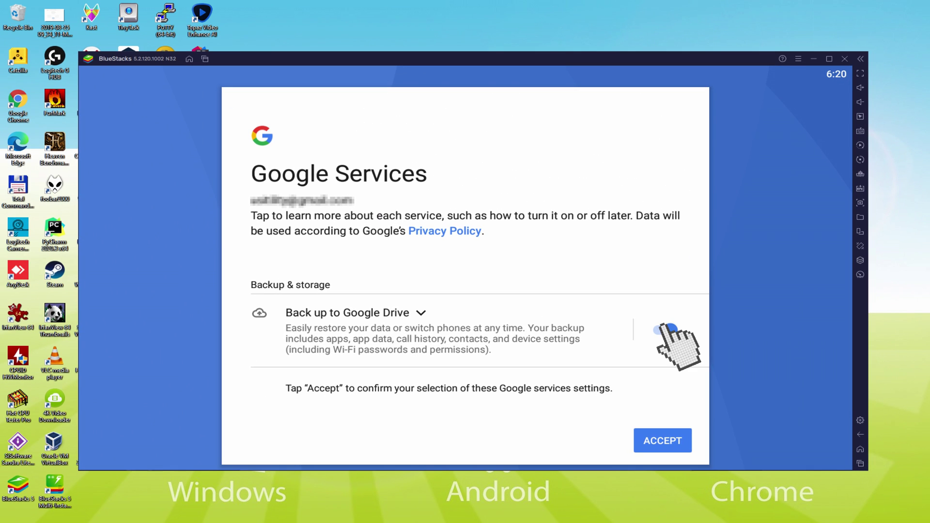
pyautogui.click(666, 329)
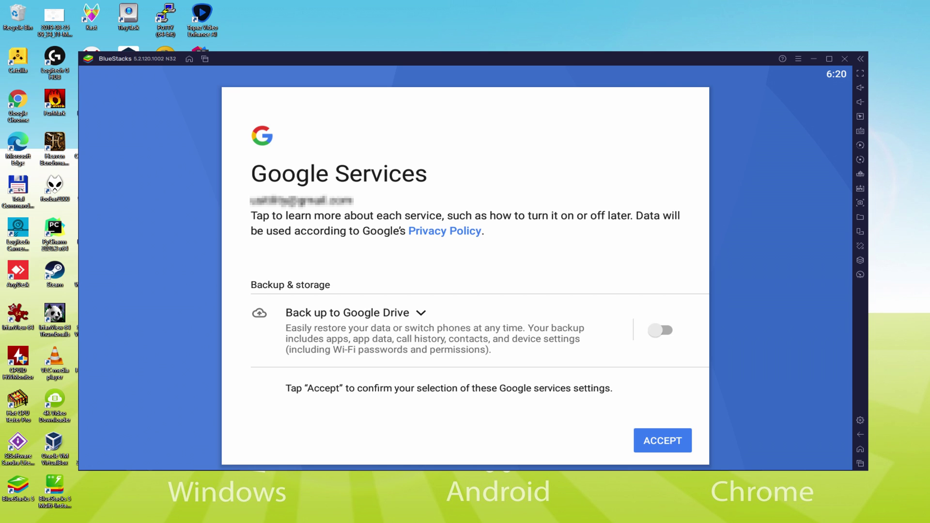
pyautogui.click(663, 441)
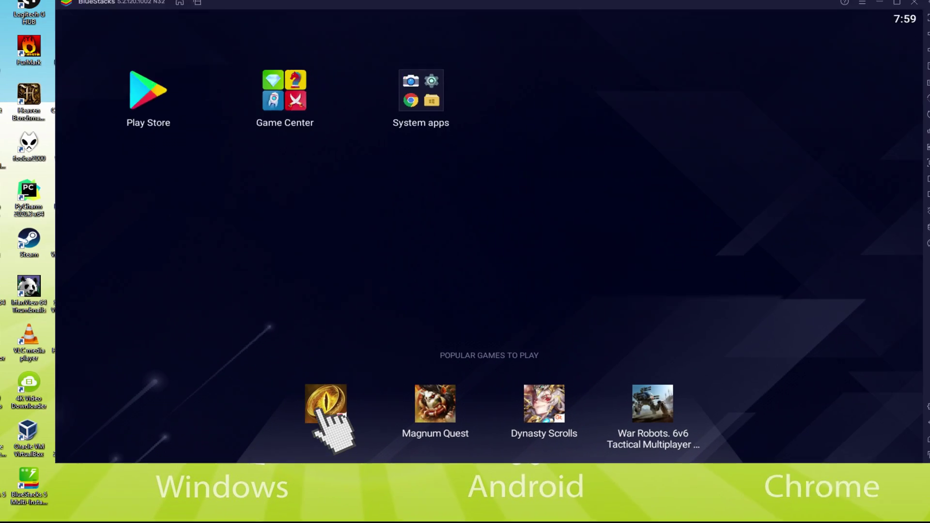
# Install The Lord of the Rings: War from its store page and launch it from the BlueStacks home screen.
pyautogui.click(402, 229)
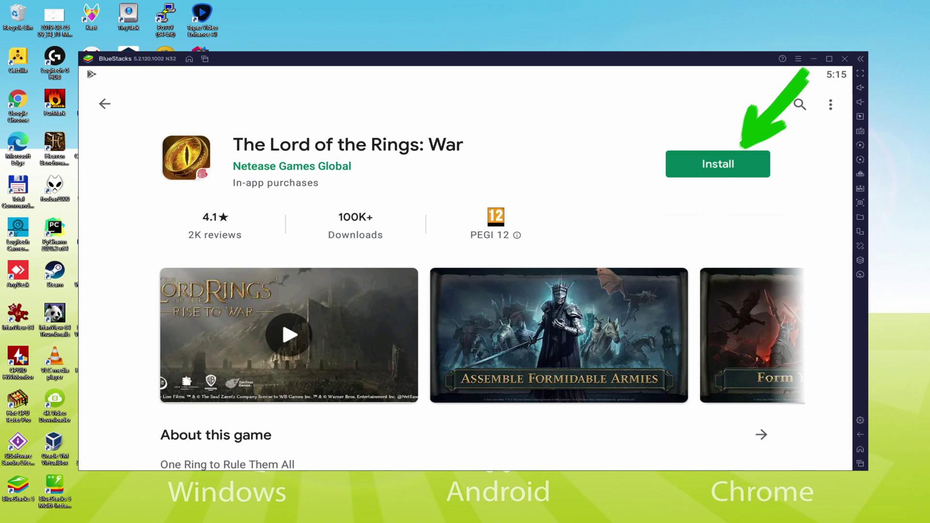
pyautogui.click(741, 160)
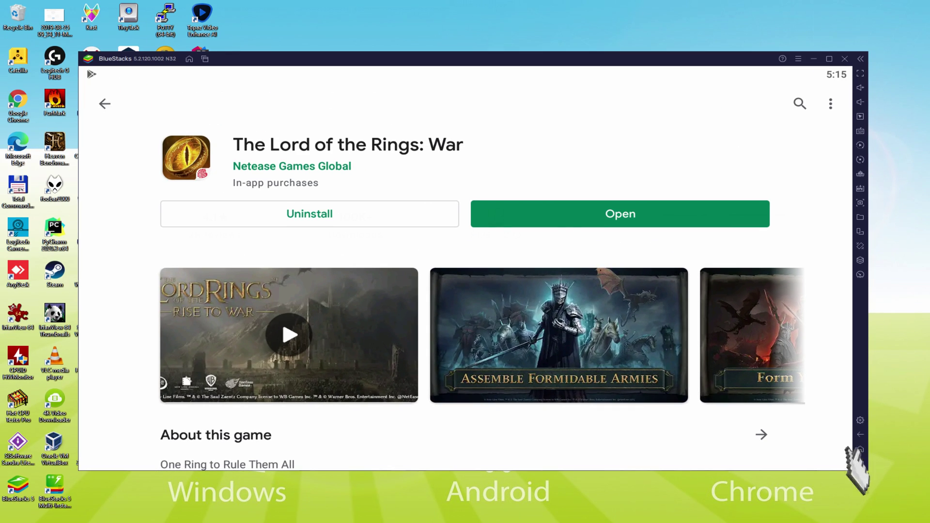
pyautogui.click(858, 447)
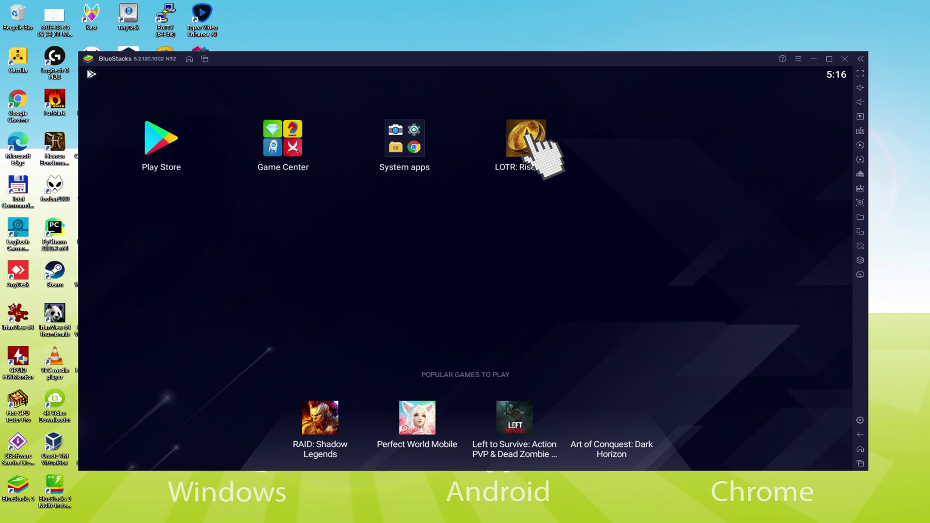
pyautogui.click(460, 175)
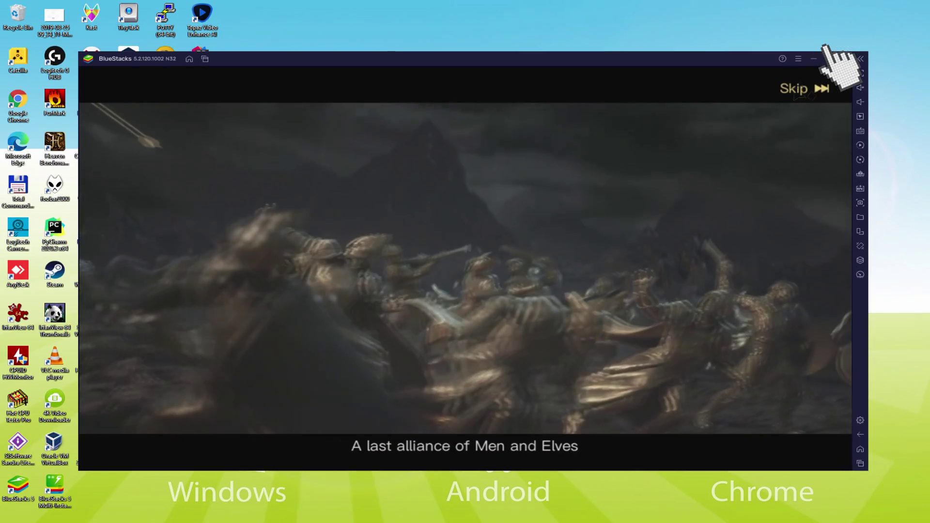
# Maximize the BlueStacks window and restore it to its former size.
pyautogui.click(746, 109)
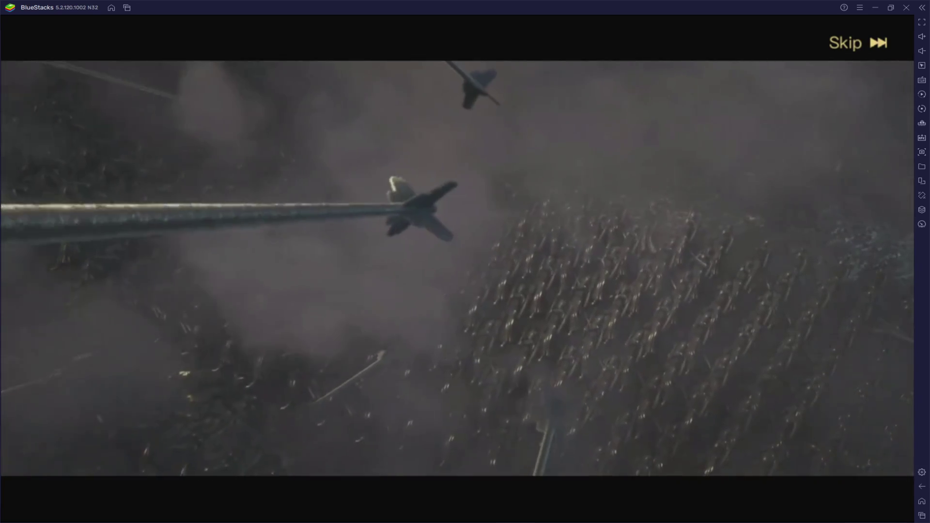
pyautogui.click(891, 7)
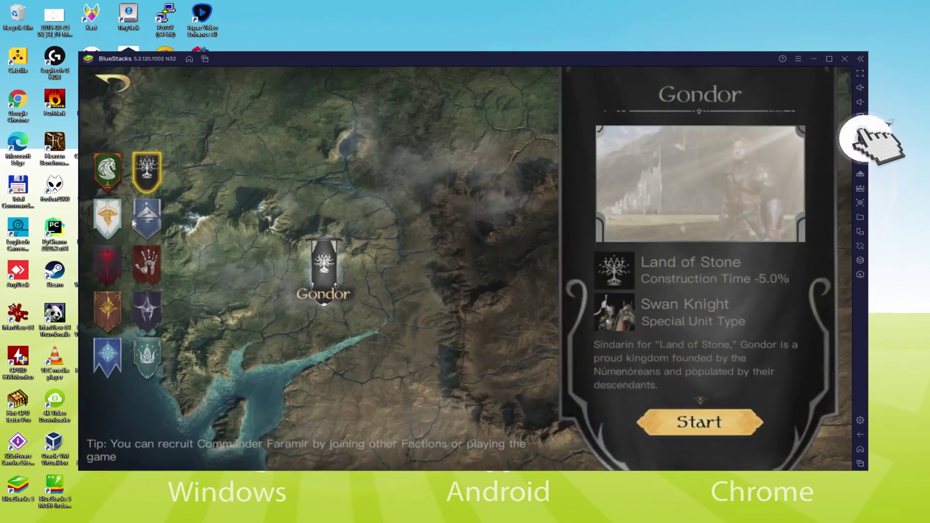
# Look over the keyboard and mouse controls editor and the Mordor and Isengard factions, and close the editor.
pyautogui.hotkey('ctrl', 'shift', 'a')
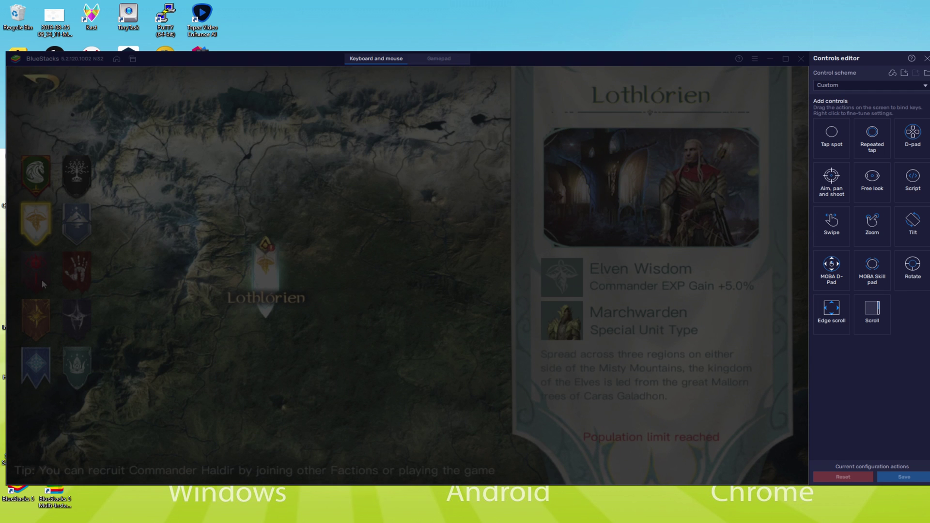
pyautogui.click(42, 279)
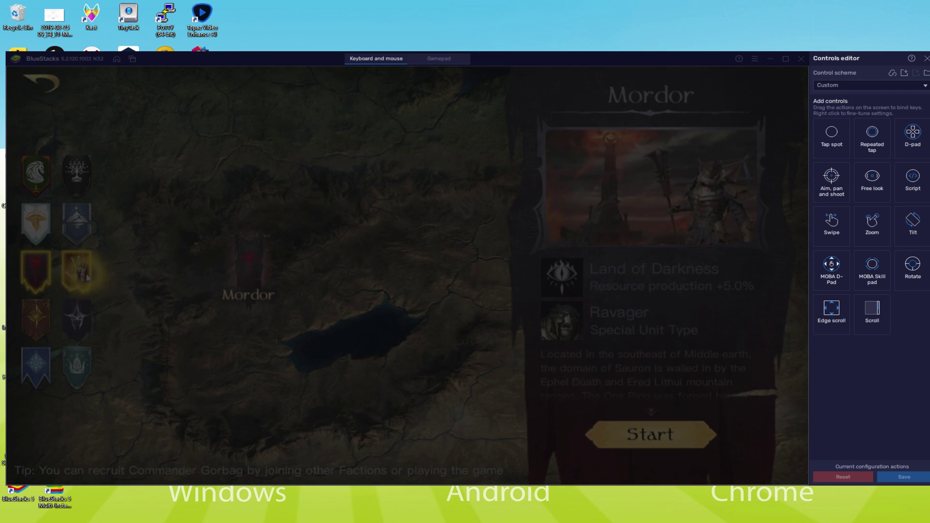
pyautogui.click(86, 277)
pyautogui.click(84, 324)
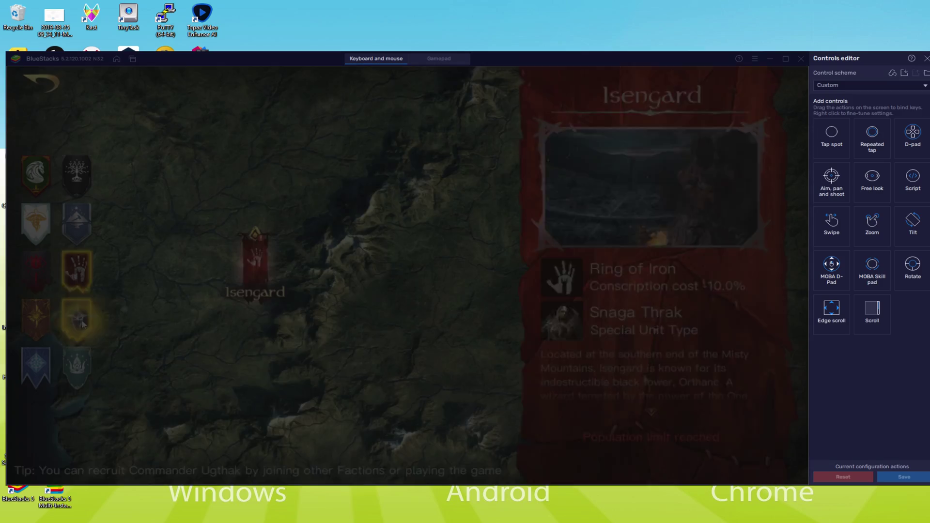
pyautogui.click(926, 59)
# Browse the remaining factions, including Lindon and Arnor, and select Isengard.
pyautogui.click(101, 306)
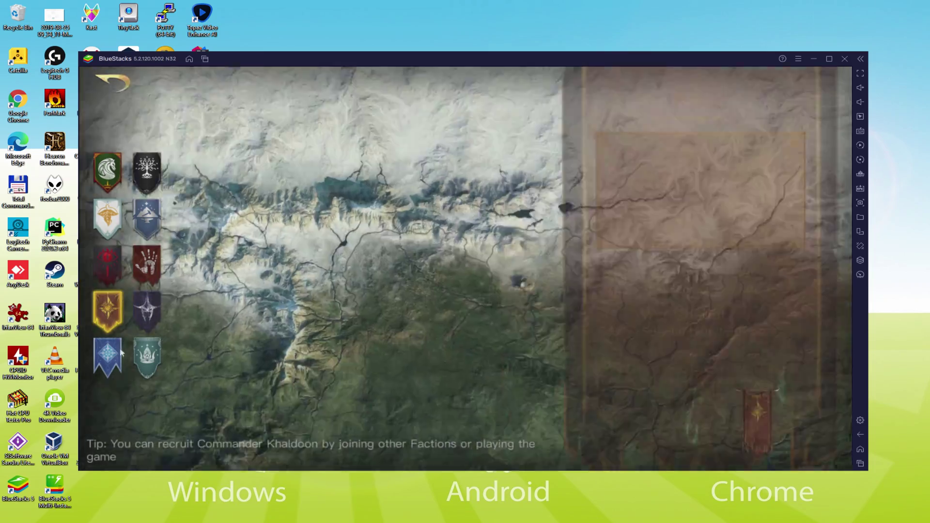
pyautogui.click(108, 361)
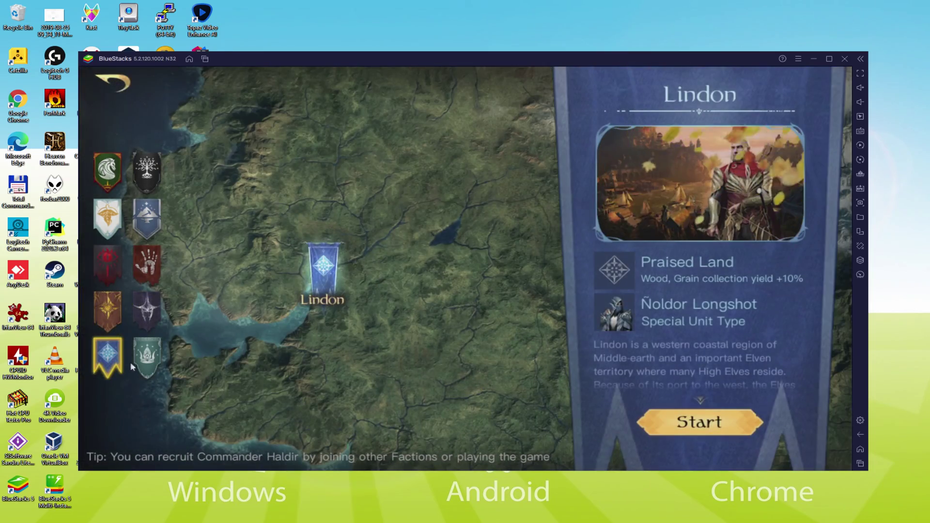
pyautogui.click(148, 359)
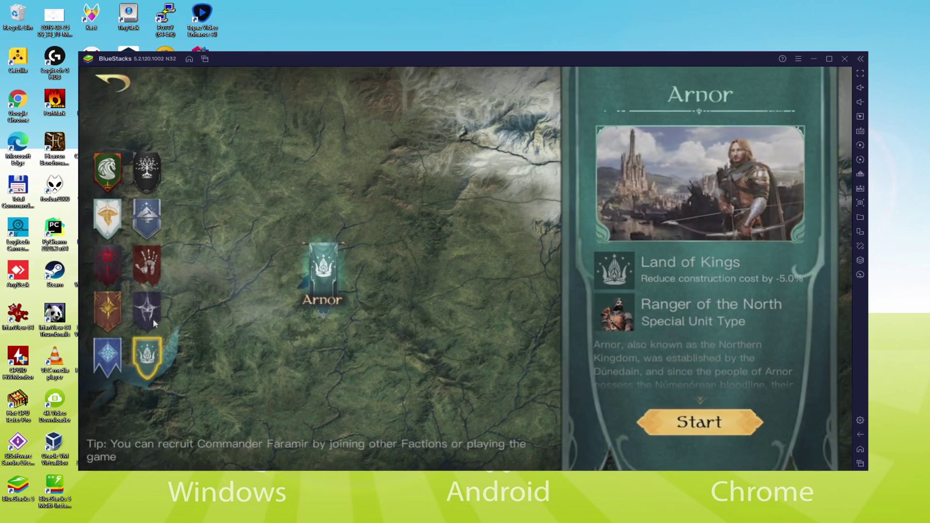
pyautogui.click(154, 321)
pyautogui.click(151, 274)
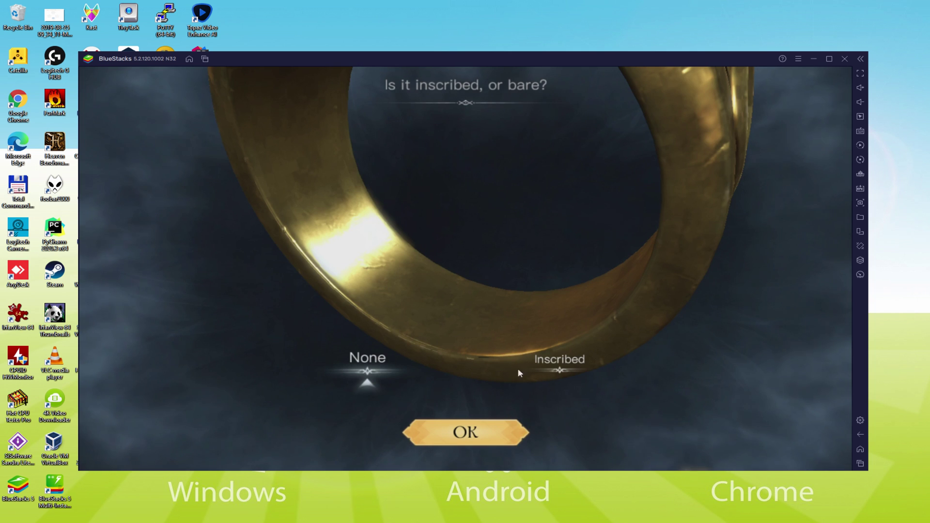
# Choose the Inscribed ring design and confirm it.
pyautogui.click(559, 368)
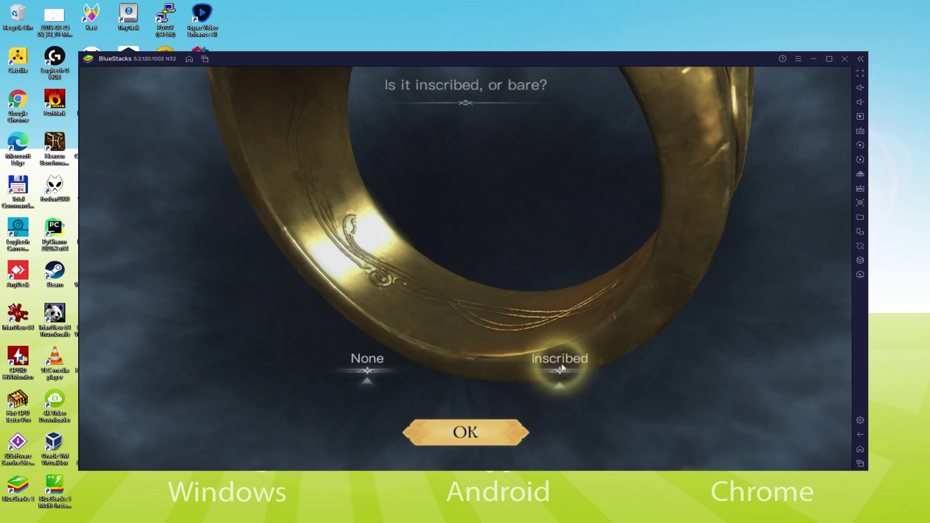
pyautogui.click(494, 436)
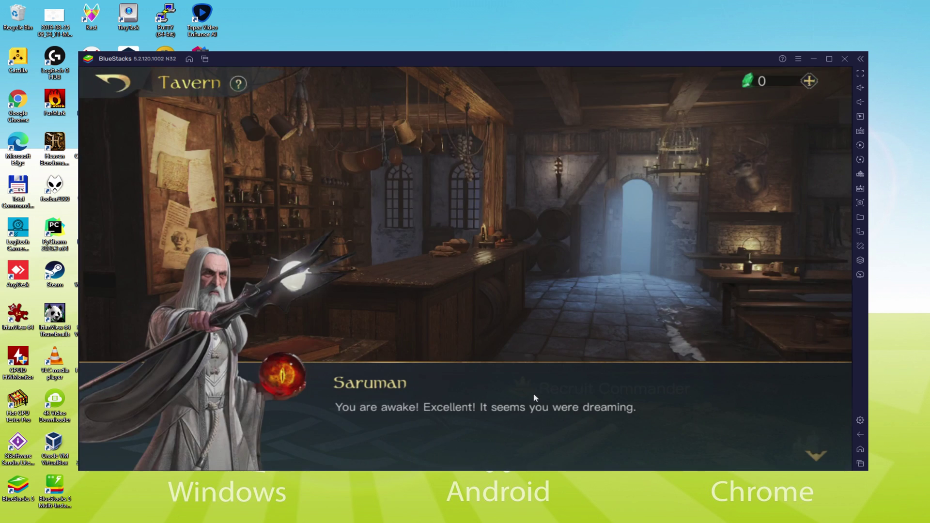
# Advance through Saruman's dialogue in the Tavern and return to the settlement map.
pyautogui.click(811, 440)
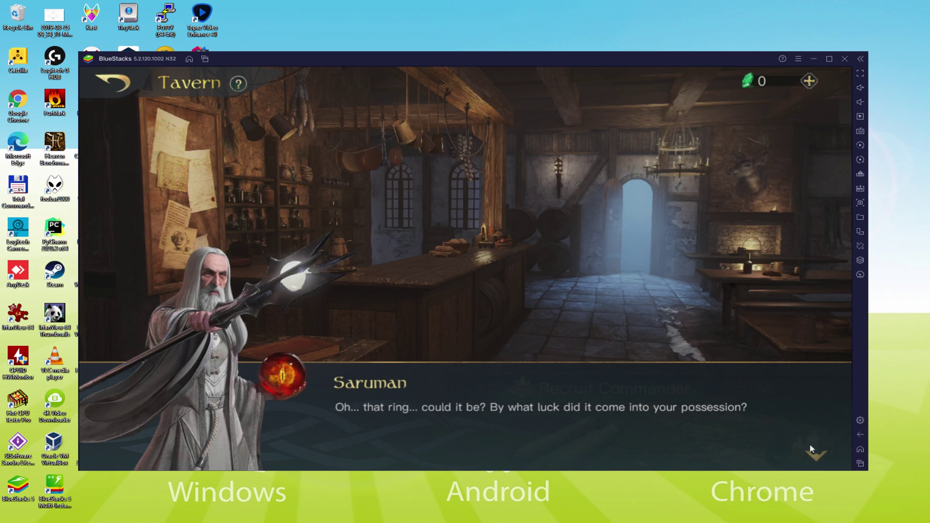
pyautogui.click(810, 443)
pyautogui.click(810, 445)
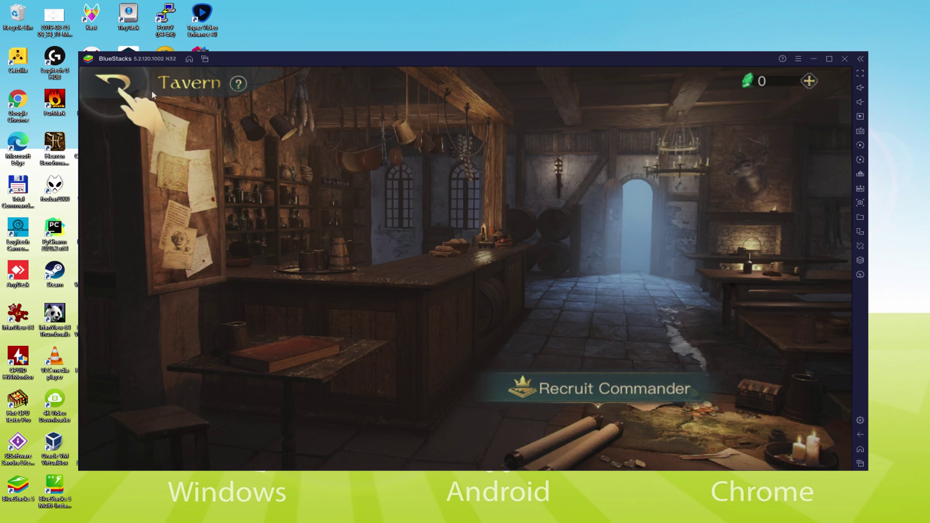
pyautogui.click(123, 83)
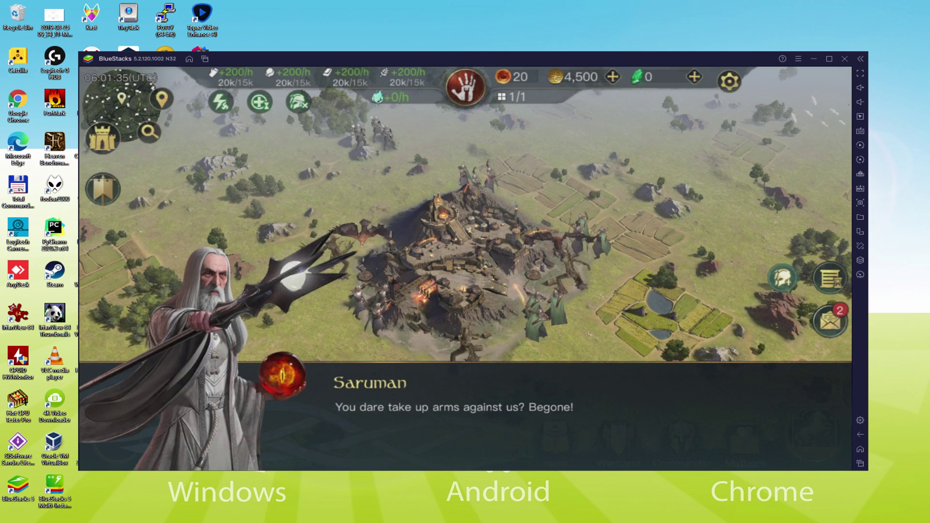
# Continue Saruman's dialogue on the settlement map and open the Ring screen.
pyautogui.click(600, 421)
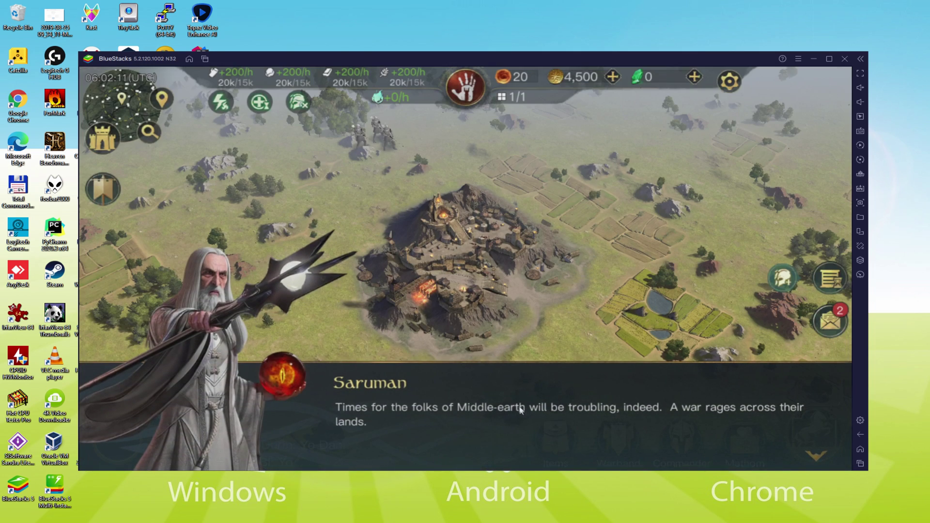
pyautogui.click(521, 411)
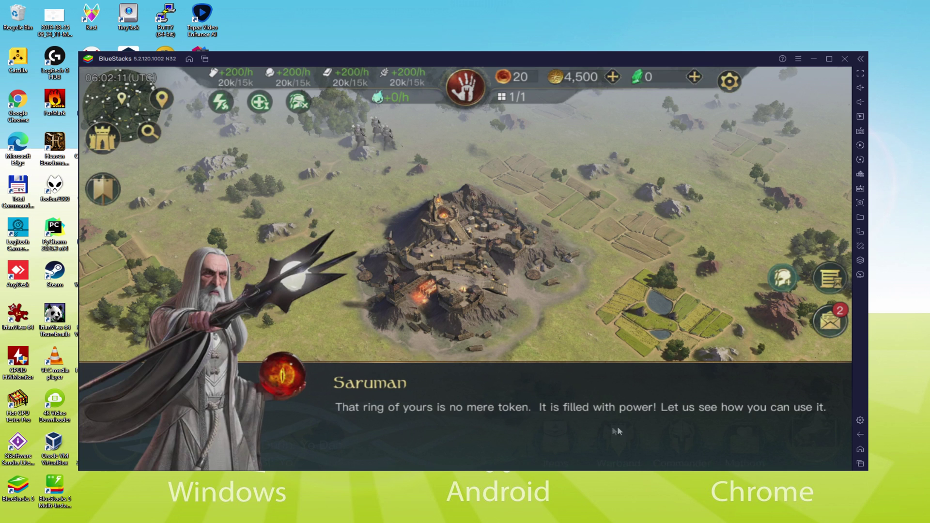
pyautogui.click(617, 426)
pyautogui.click(109, 431)
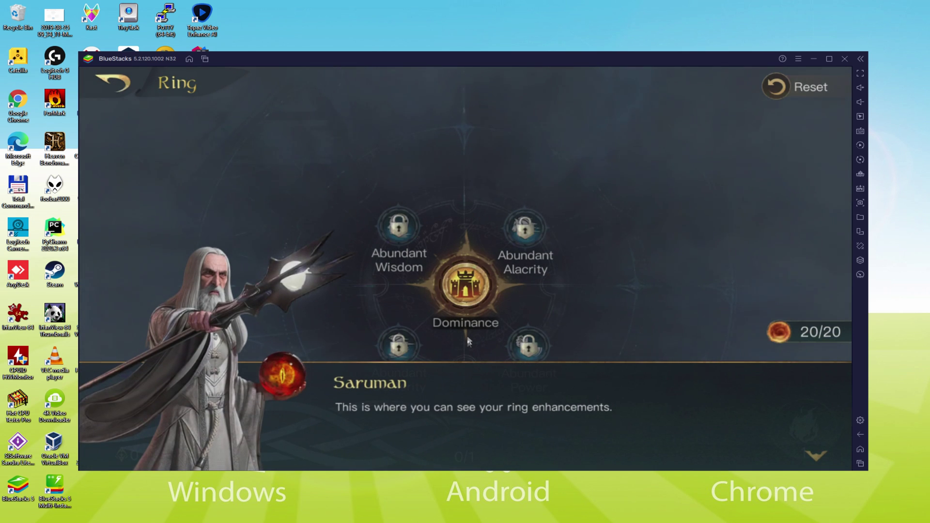
# Spend Ring Power to raise the ring to level 1 and unlock the Dominance enhancement.
pyautogui.click(469, 291)
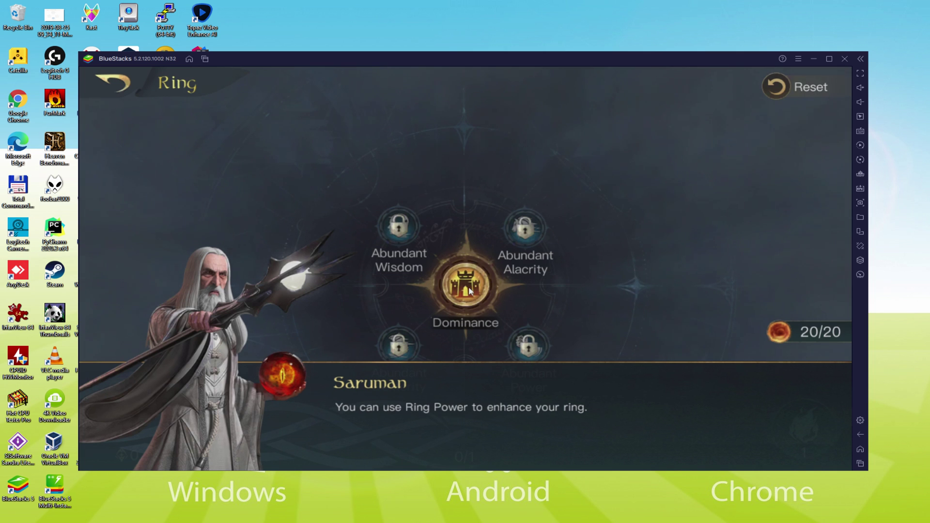
pyautogui.click(419, 339)
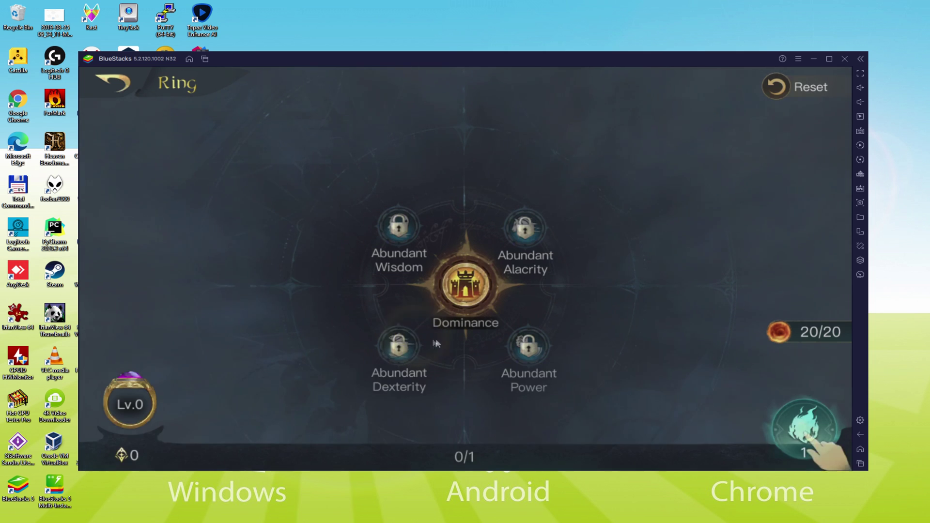
pyautogui.click(800, 439)
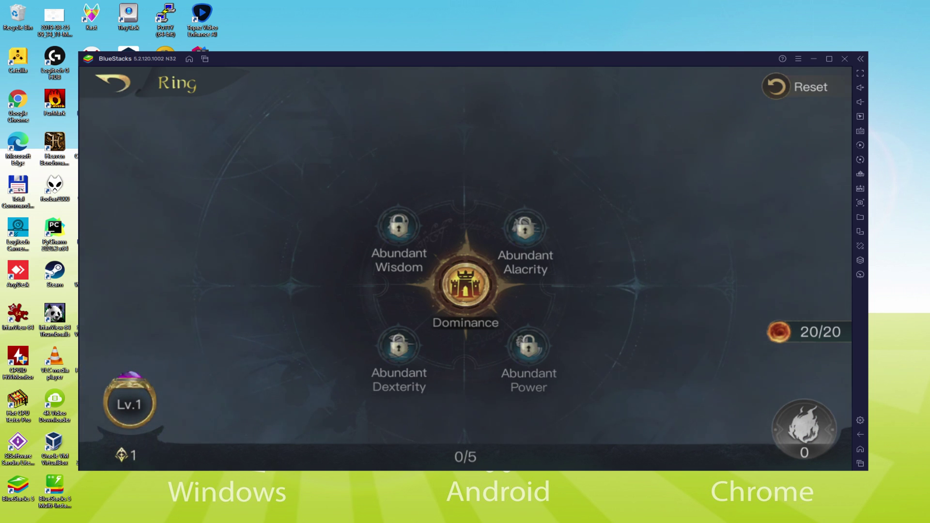
pyautogui.click(539, 446)
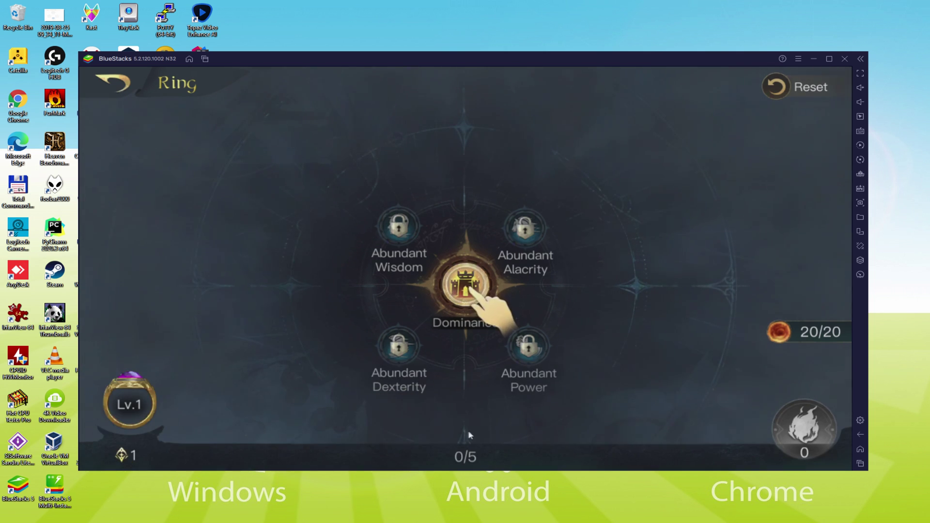
pyautogui.click(465, 285)
pyautogui.click(221, 357)
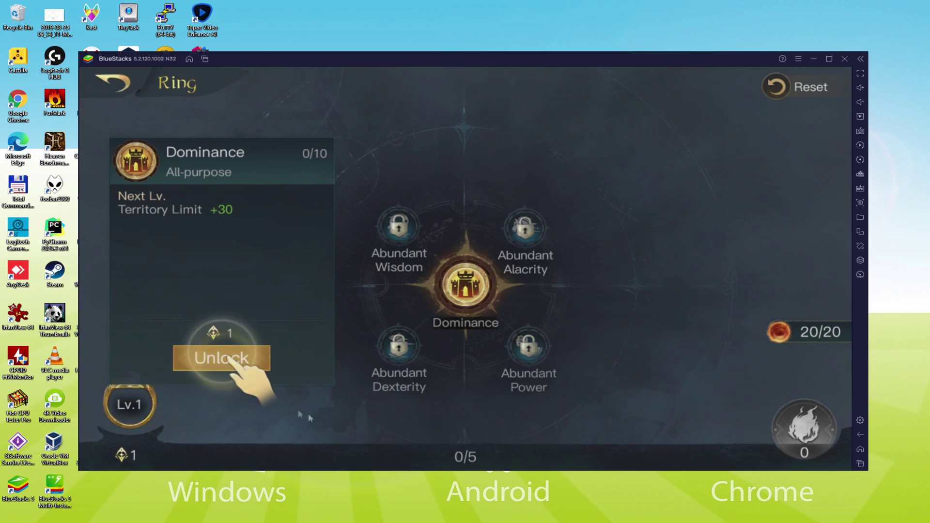